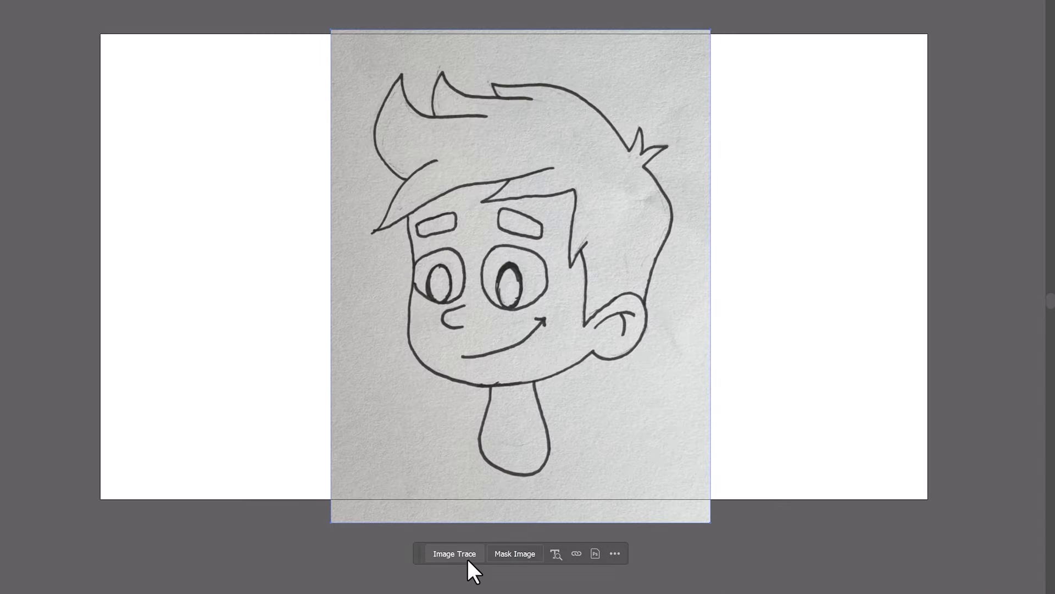
# Step: Image Trace the placed sketch into black outlines, accepting the slow-tracing warning
pyautogui.click(453, 420)
pyautogui.click(706, 306)
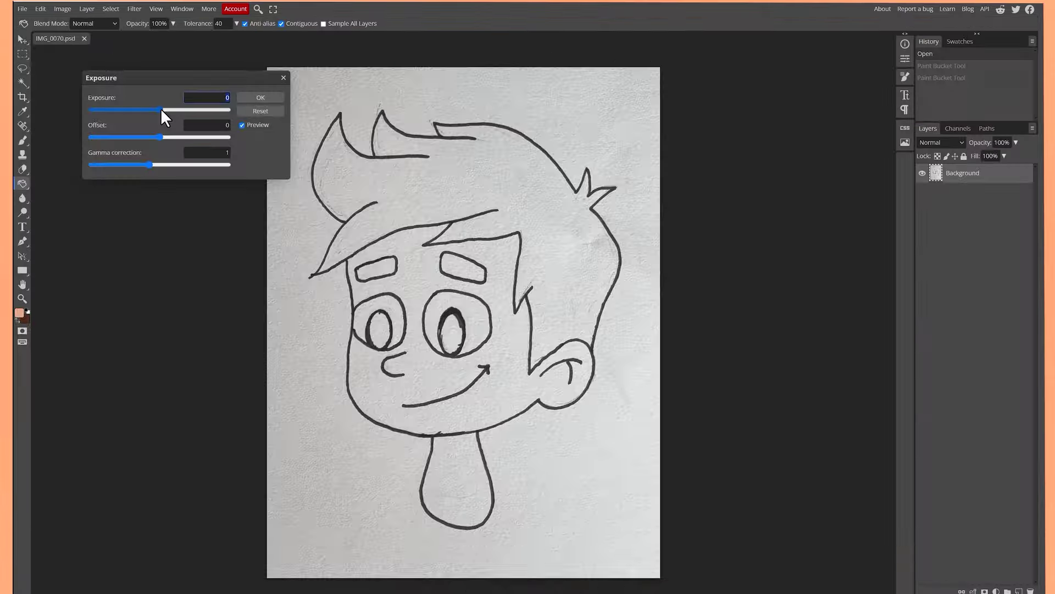
# Step: Apply Exposure 1.86 with Gamma 0.01 to get bold black lines on white
pyautogui.moveTo(204, 141); pyautogui.dragTo(236, 141)
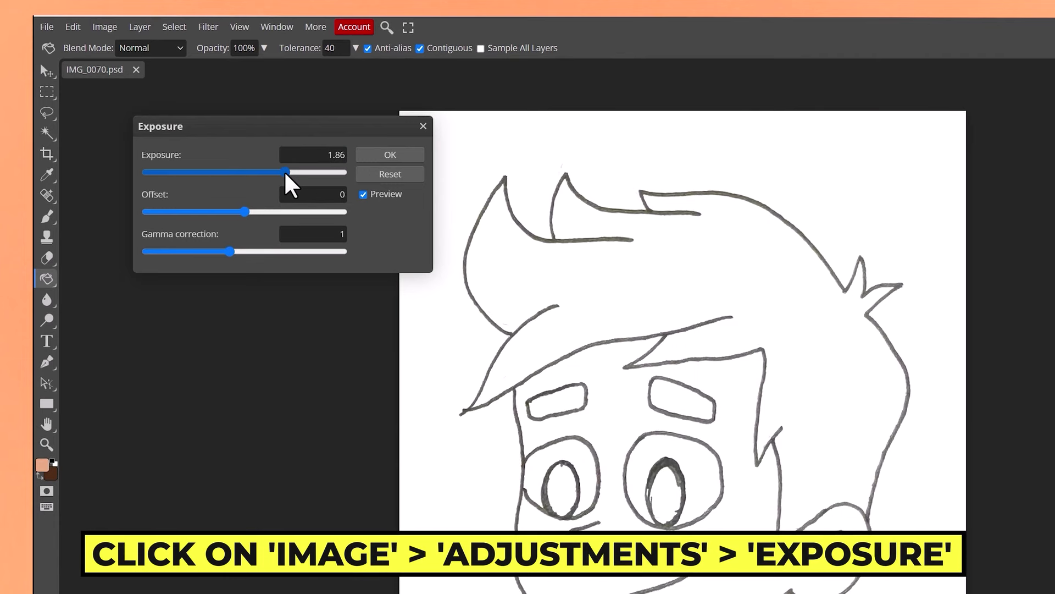
pyautogui.moveTo(227, 254); pyautogui.dragTo(154, 255)
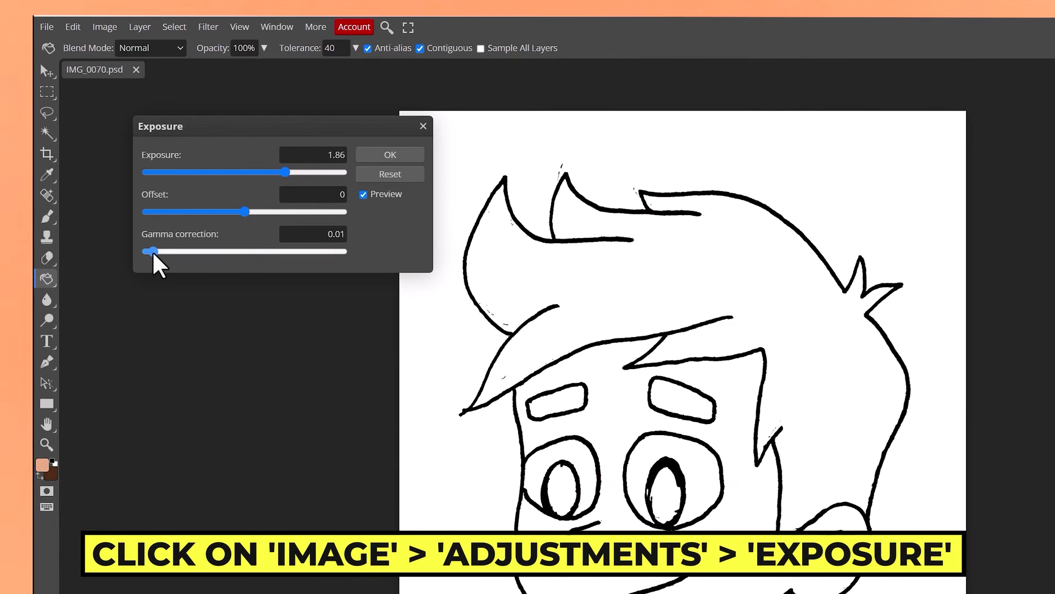
pyautogui.click(383, 153)
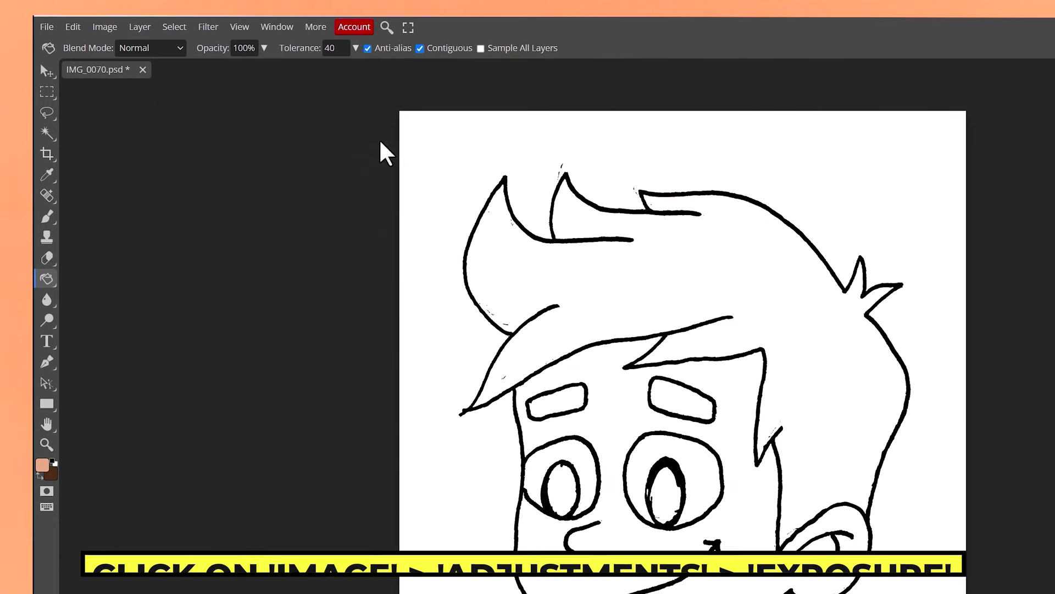
pyautogui.click(105, 26)
# Step: Raise the Levels black point to 7 to deepen the lines
pyautogui.moveTo(165, 68)
pyautogui.click(252, 98)
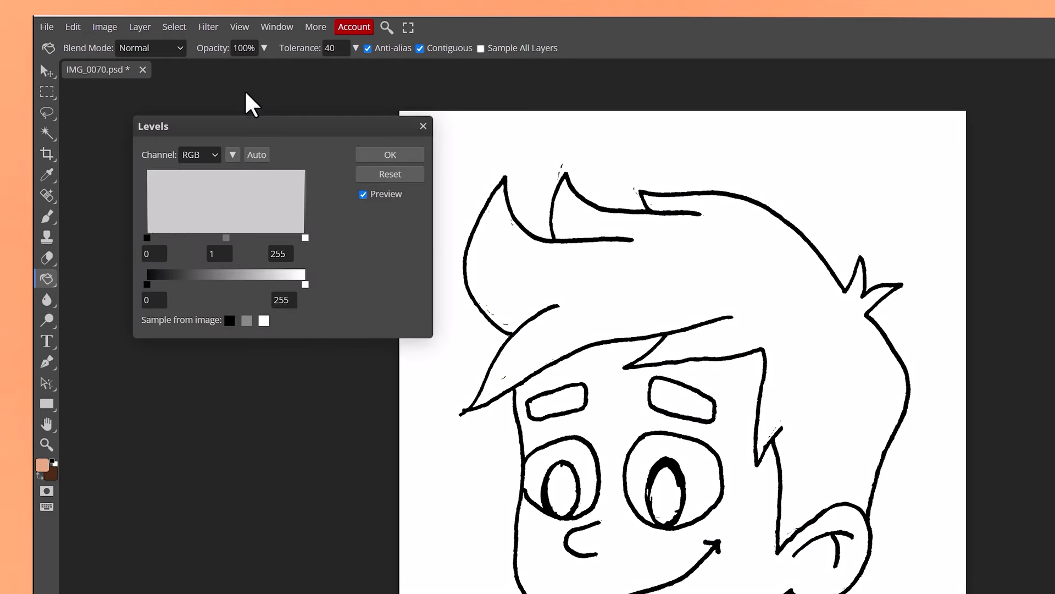
pyautogui.moveTo(147, 238); pyautogui.dragTo(265, 242)
pyautogui.click(389, 154)
# Step: Posterize the drawing to 2 levels for pure black-and-white line art
pyautogui.click(104, 26)
pyautogui.moveTo(132, 73)
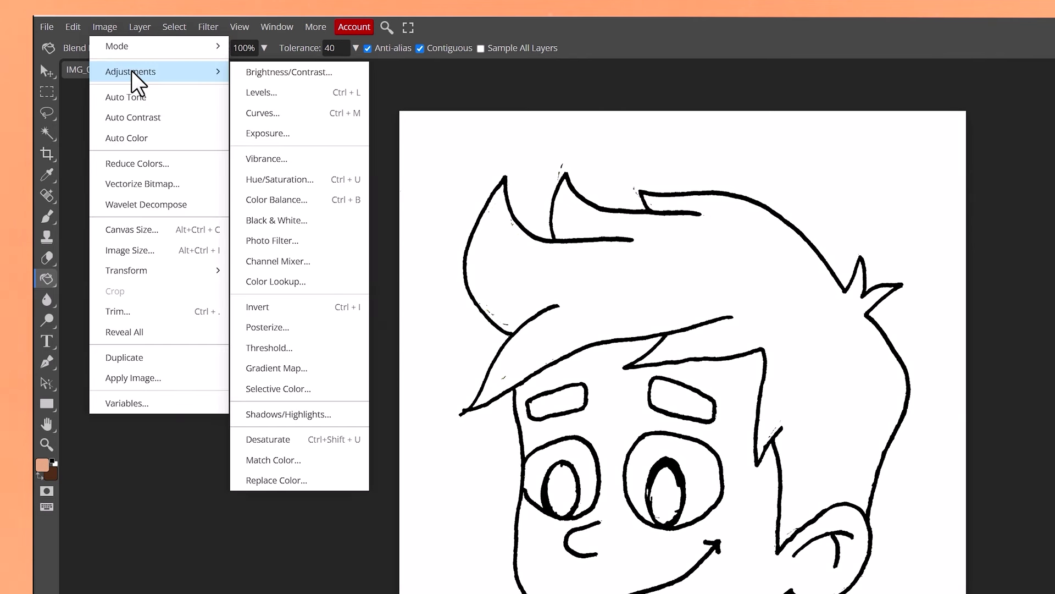
pyautogui.click(279, 327)
pyautogui.write('2')
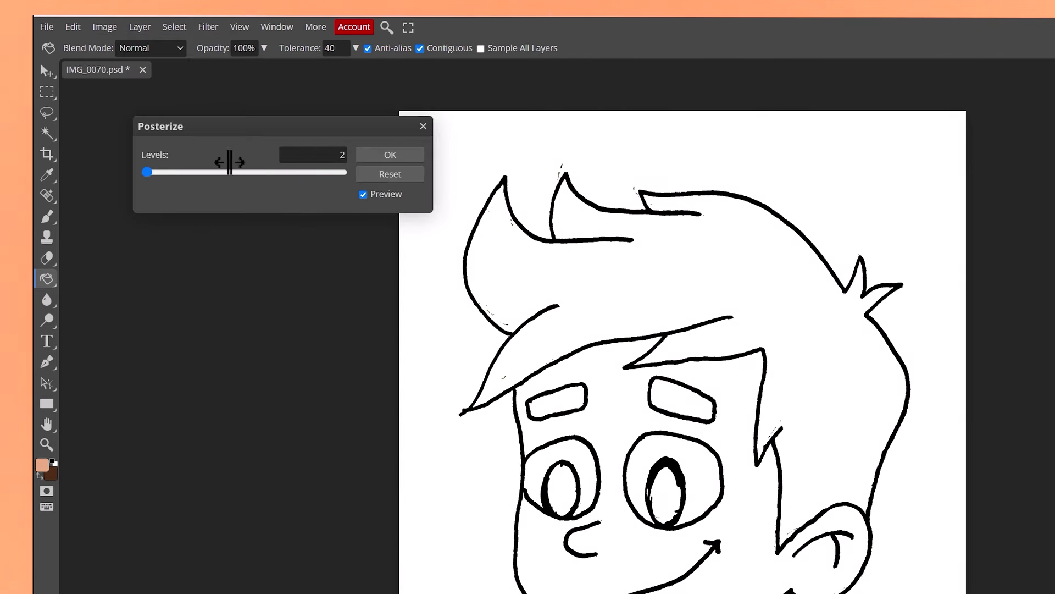
pyautogui.click(390, 156)
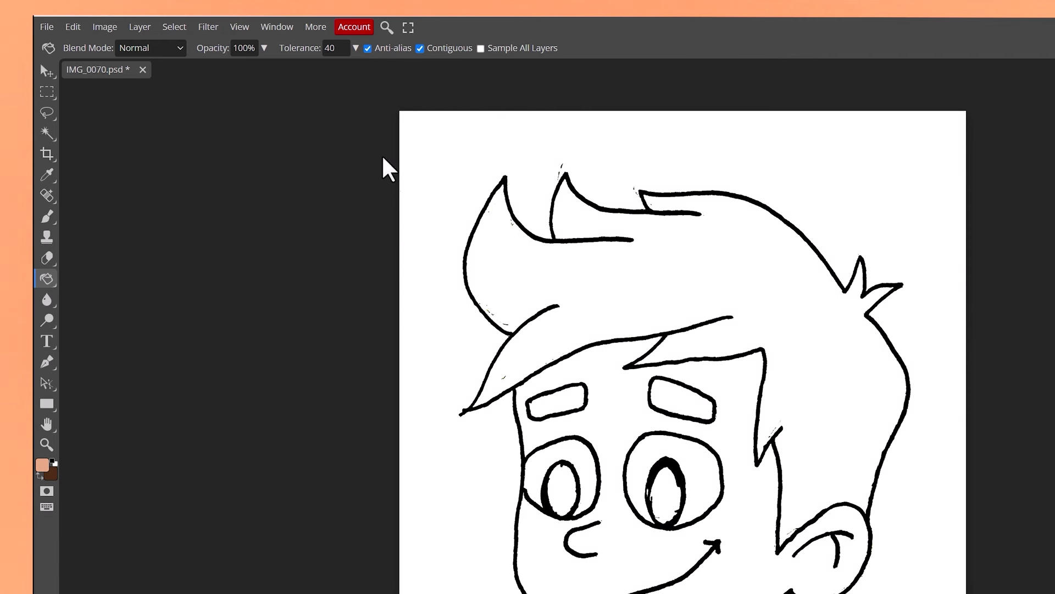
pyautogui.click(104, 26)
pyautogui.moveTo(122, 83)
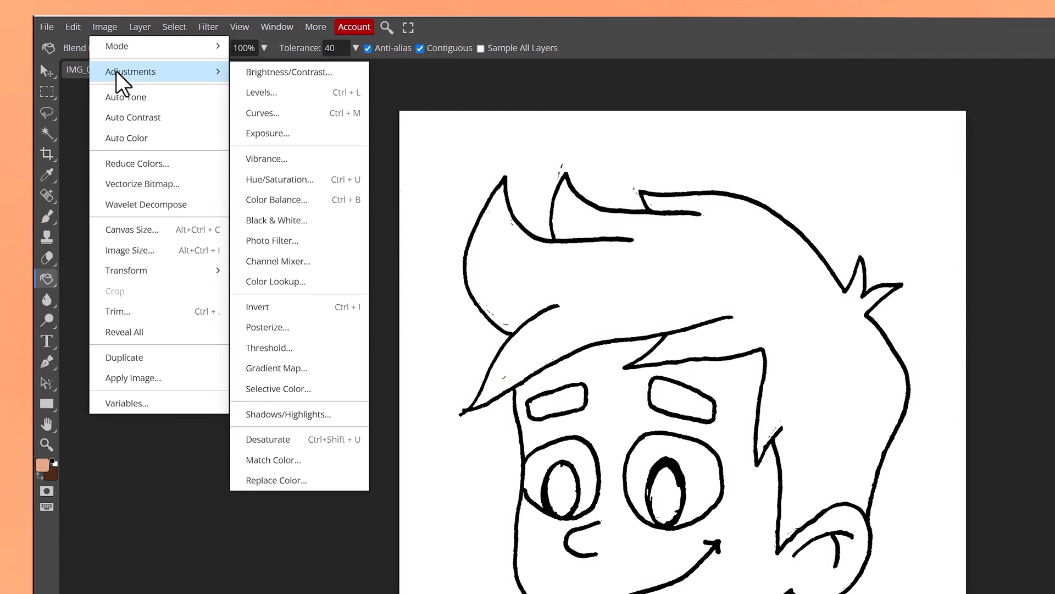
# Step: Vectorize the line art with 2 colors into layers Path 0 to Path 5
pyautogui.click(157, 188)
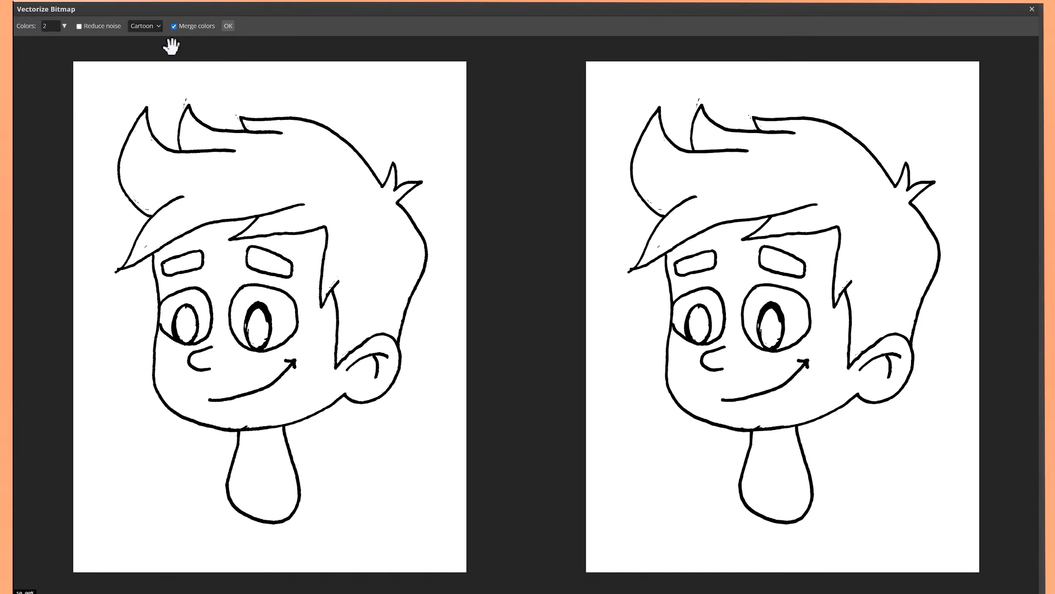
pyautogui.click(228, 26)
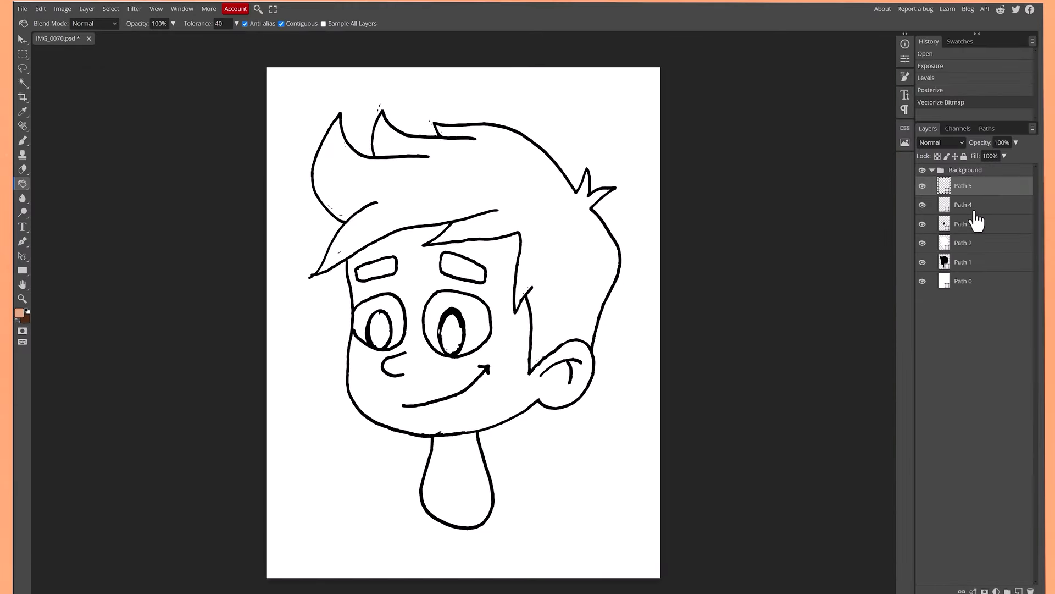
# Step: Select layers Path 0 to Path 5 and flatten them into one Background layer
pyautogui.keyDown('shift'); pyautogui.click(965, 289); pyautogui.keyUp('shift')
pyautogui.rightClick(964, 289)
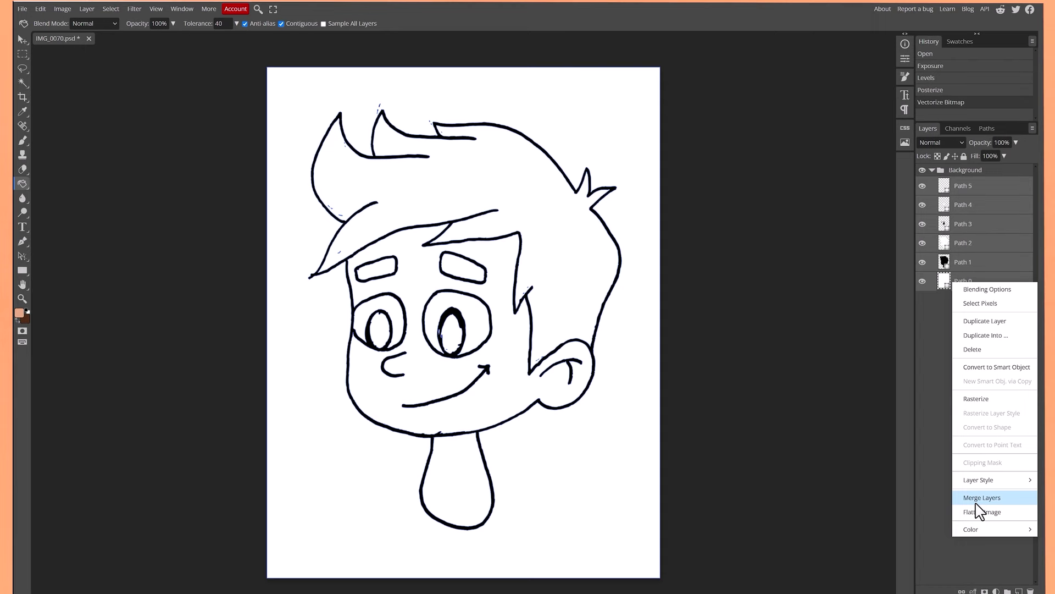
pyautogui.click(982, 512)
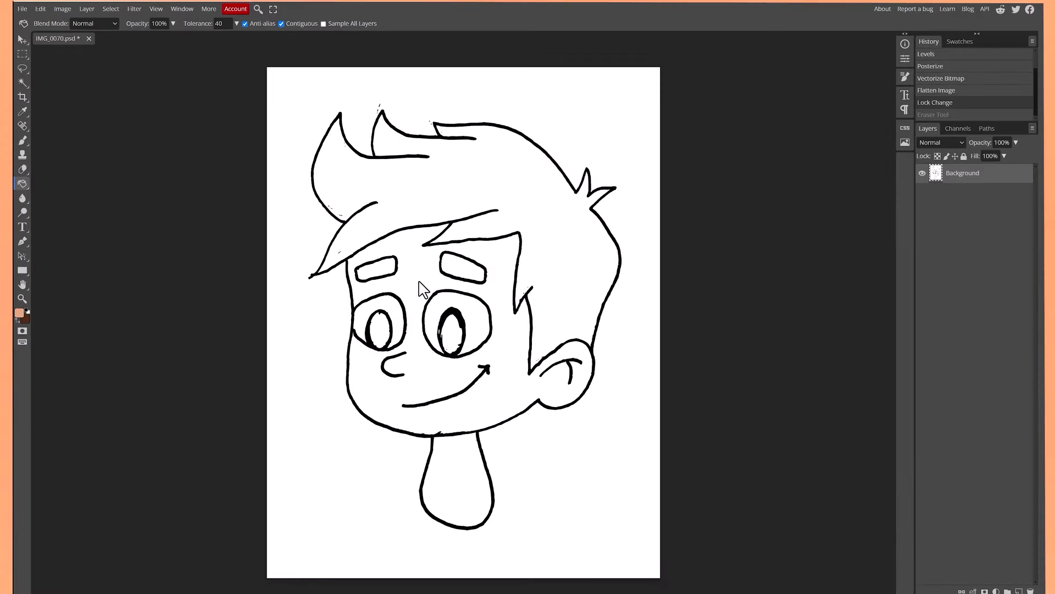
# Step: Paint-bucket the face and neck skin colour, and both eyebrows and the hair dark brown
pyautogui.click(423, 288)
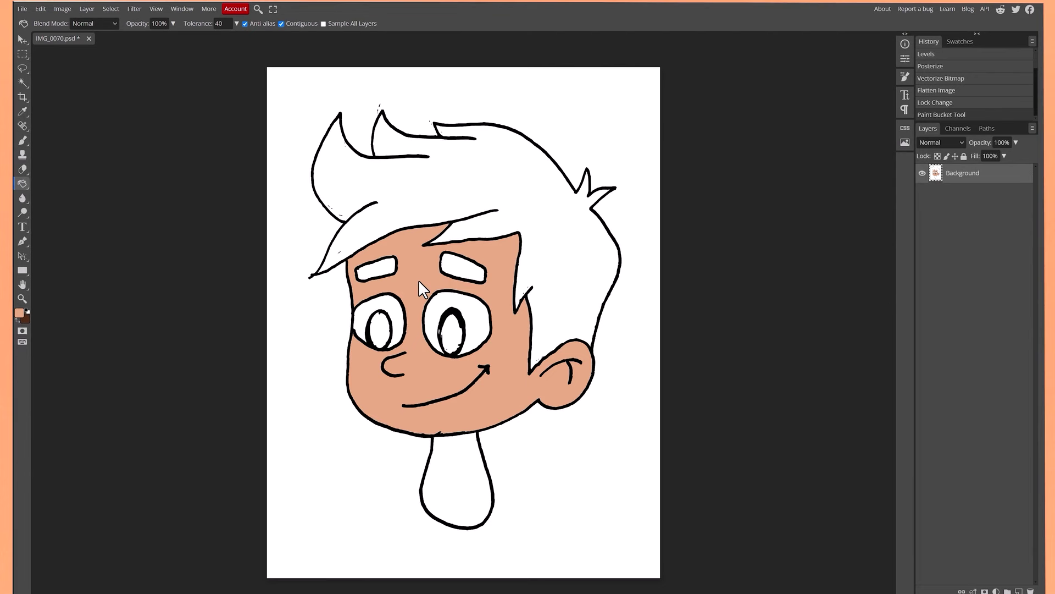
pyautogui.click(461, 482)
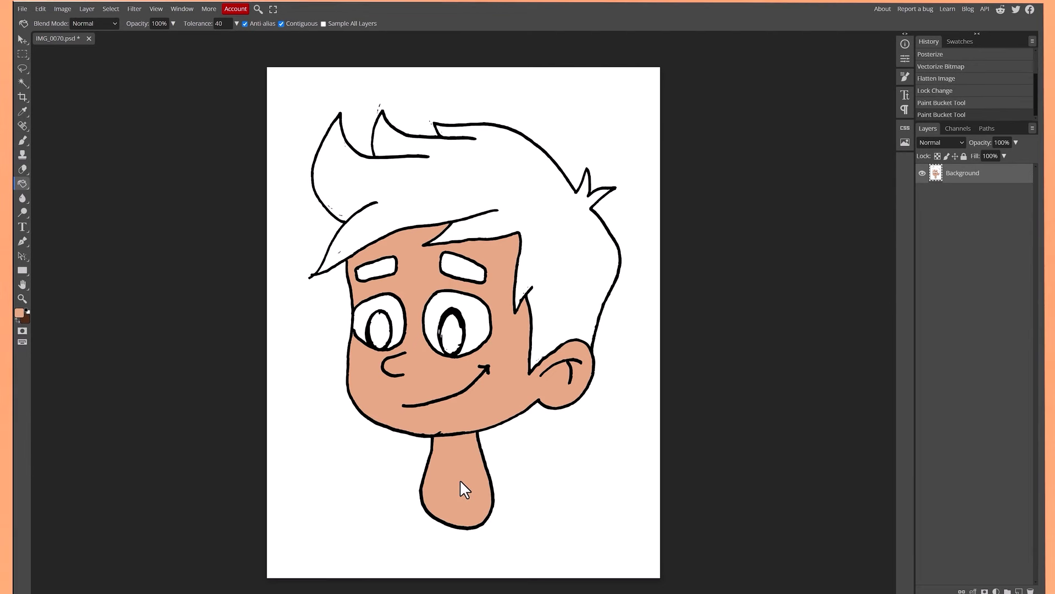
pyautogui.click(18, 319)
pyautogui.click(388, 277)
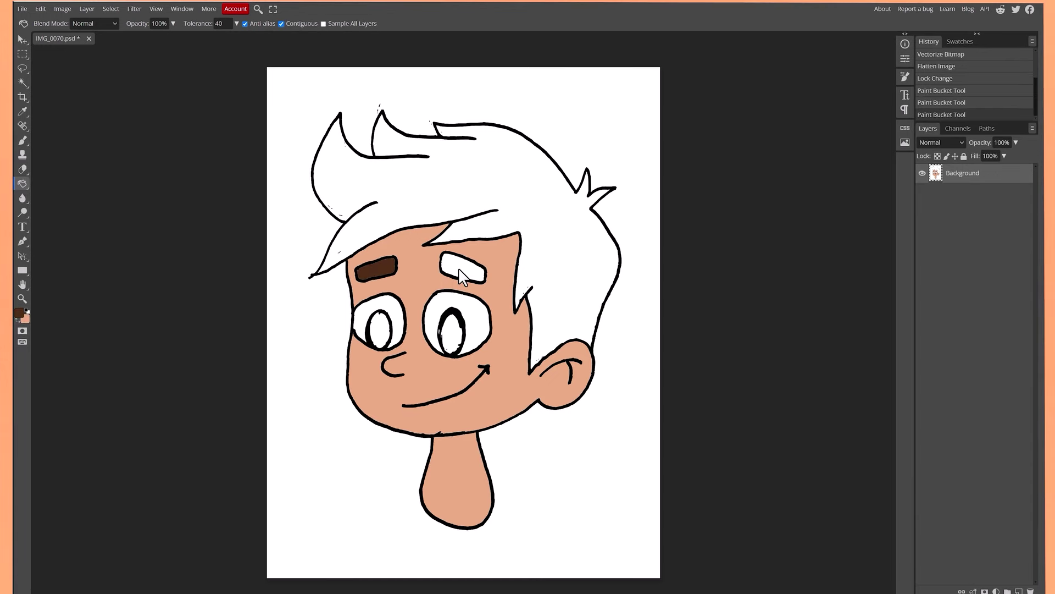
pyautogui.click(463, 273)
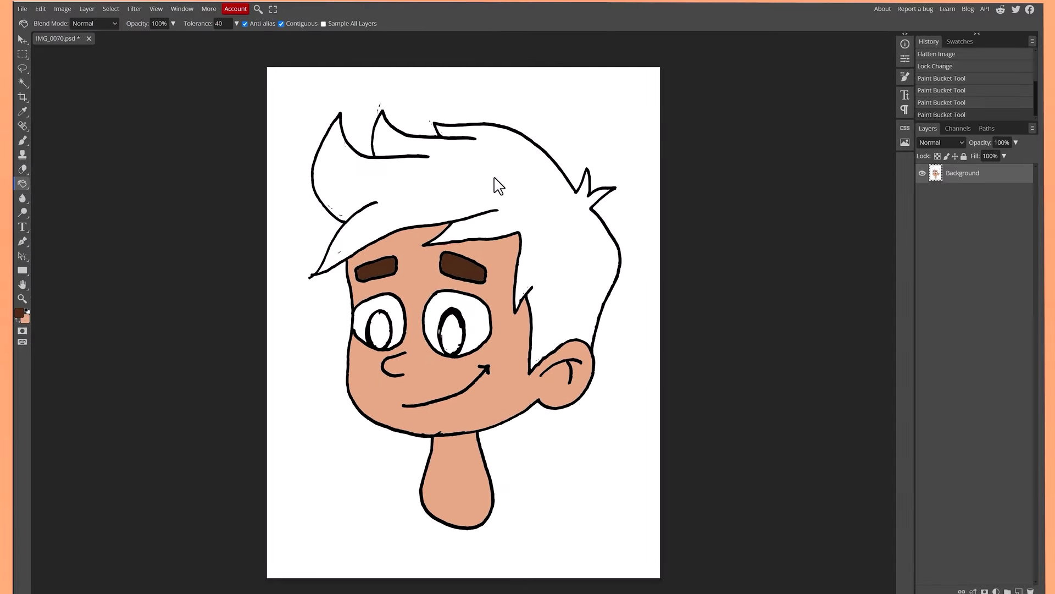
pyautogui.click(494, 177)
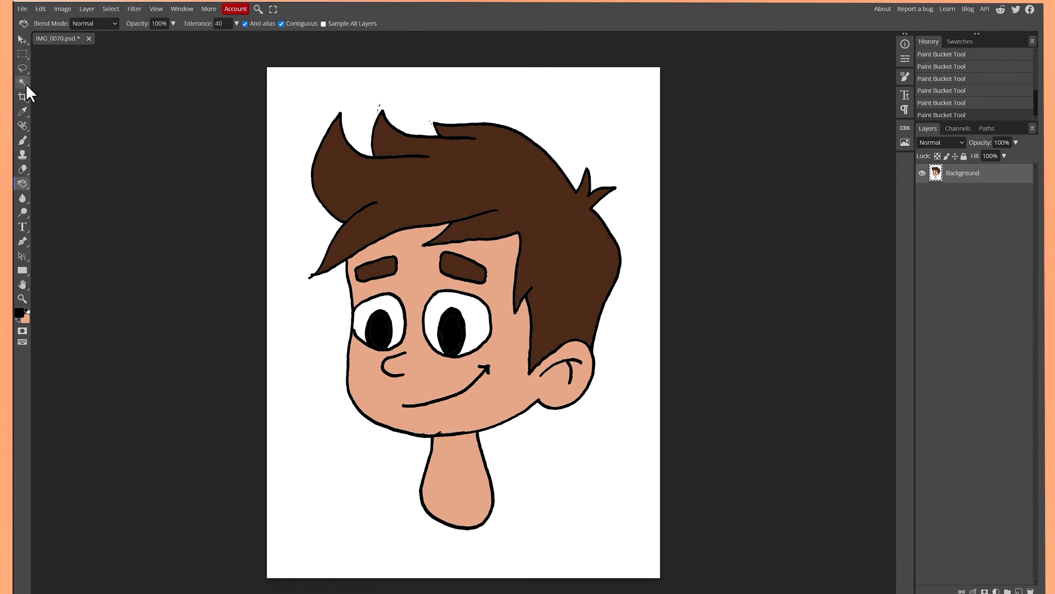
# Step: Select the face's skin area by colour and set a darker skin shade as paint colour
pyautogui.click(22, 83)
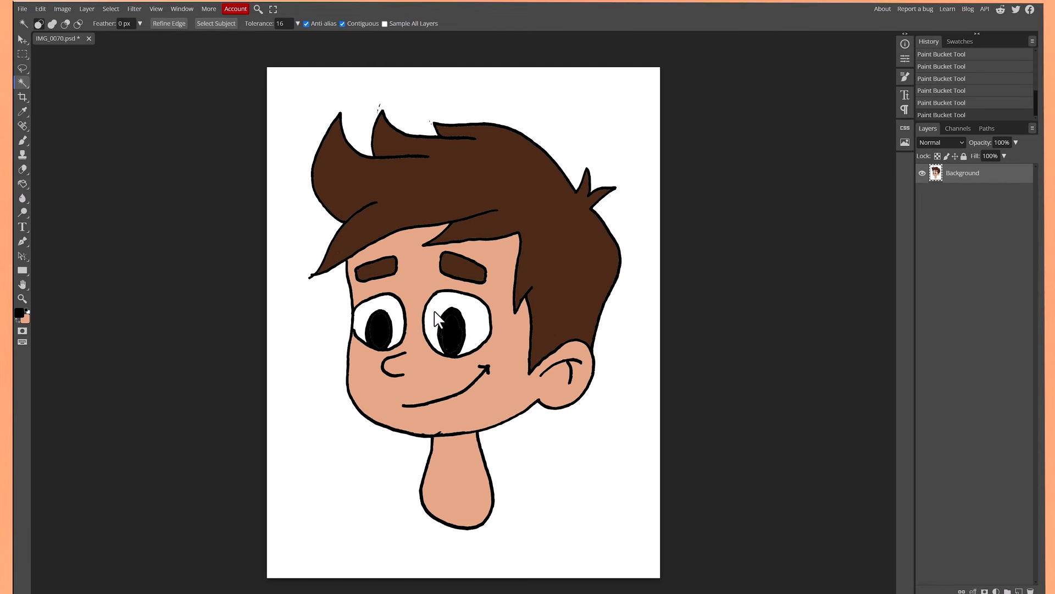
pyautogui.click(508, 394)
pyautogui.press('x')
pyautogui.click(19, 312)
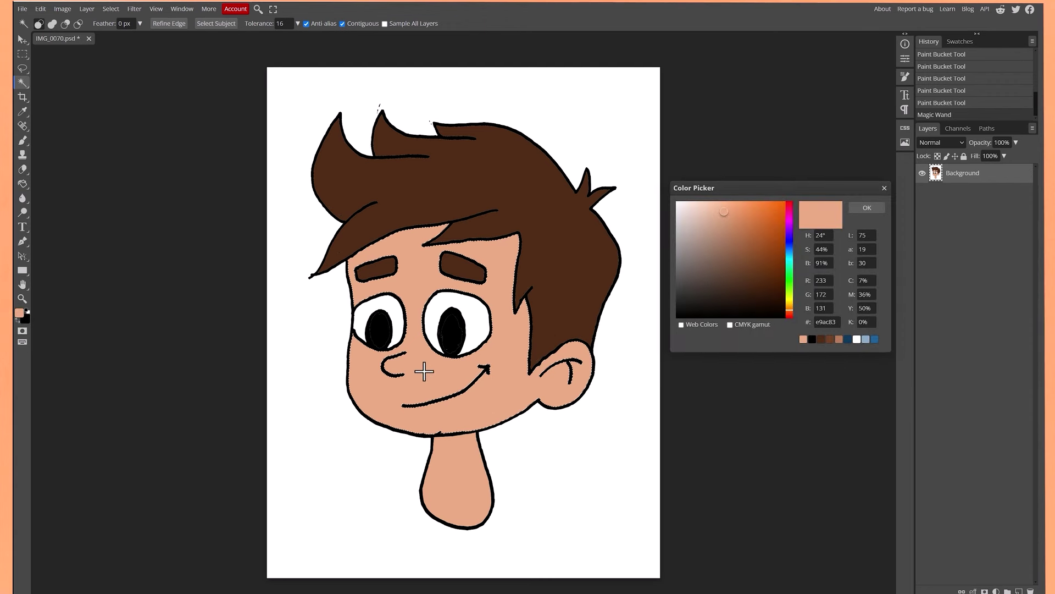
pyautogui.moveTo(722, 218); pyautogui.dragTo(731, 227)
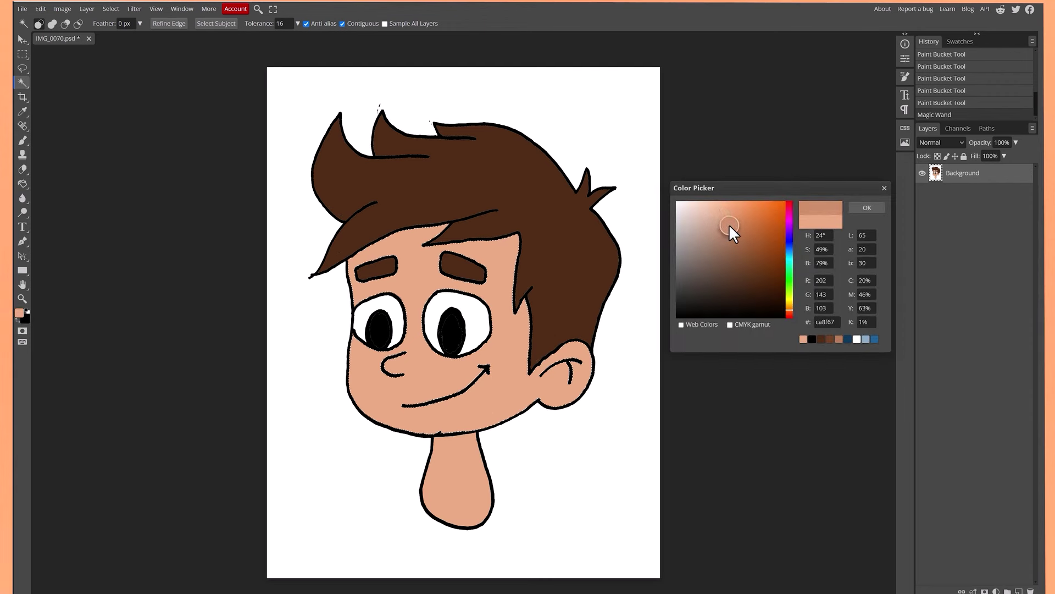
pyautogui.click(866, 209)
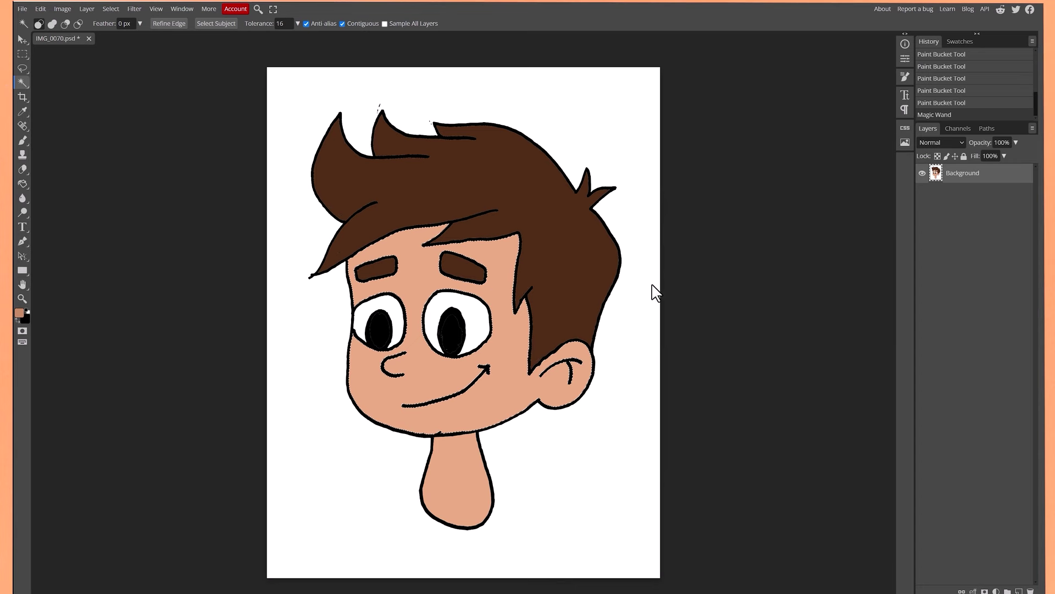
# Step: Paint darker skin shading inside the ear with a 24 px brush
pyautogui.click(24, 141)
pyautogui.click(46, 24)
pyautogui.moveTo(113, 49); pyautogui.dragTo(102, 49)
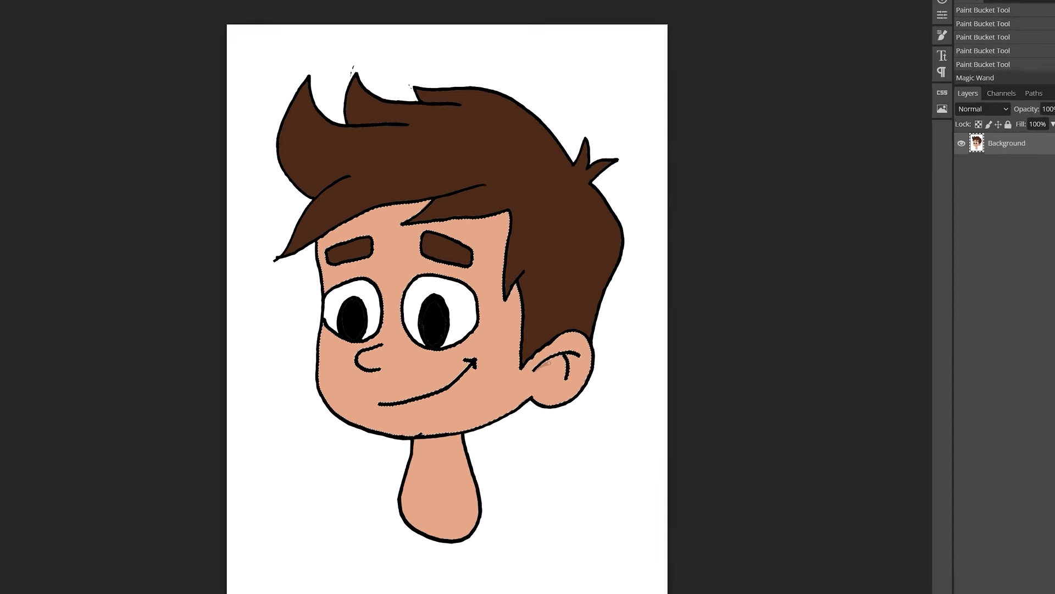
pyautogui.moveTo(546, 374); pyautogui.dragTo(575, 366)
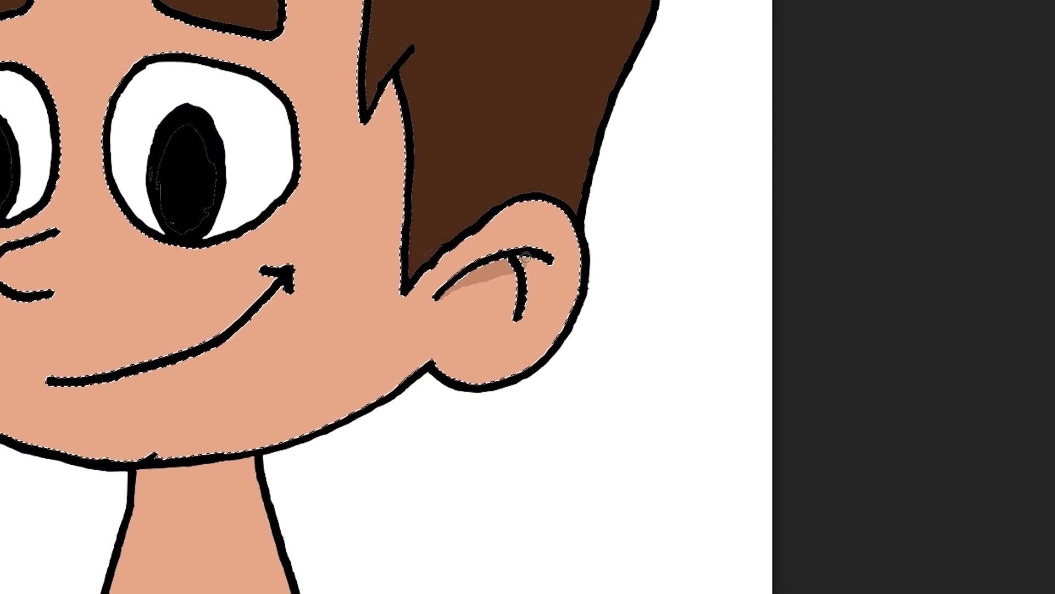
pyautogui.moveTo(521, 263); pyautogui.dragTo(551, 260)
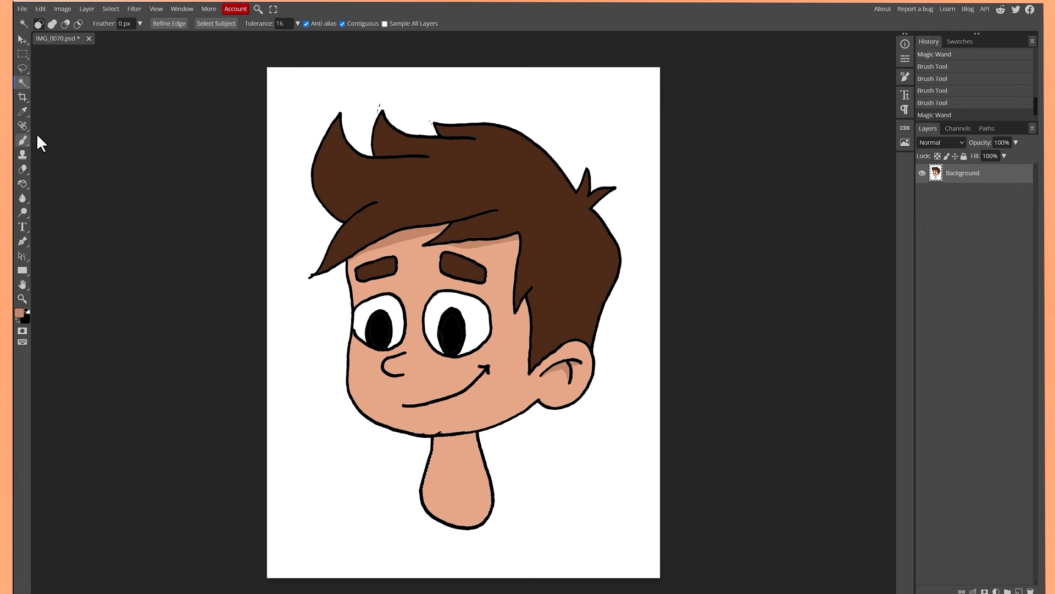
# Step: Switch back to the Brush tool to shade the neck
pyautogui.click(23, 141)
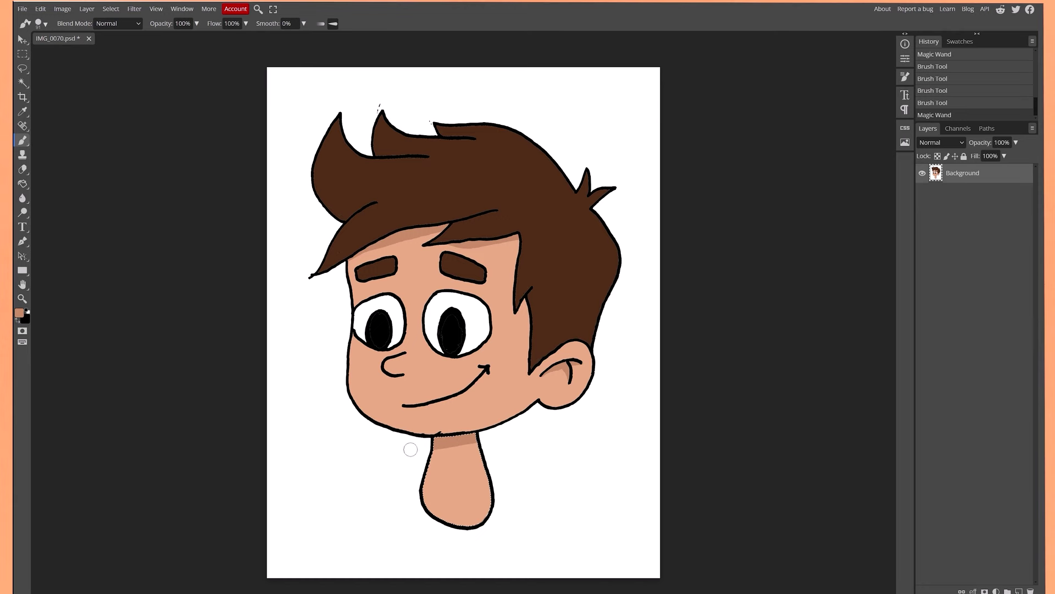
# Step: Brush dark shadows on the upper neck, the hair and under the bangs, then deselect
pyautogui.moveTo(421, 450); pyautogui.dragTo(427, 445)
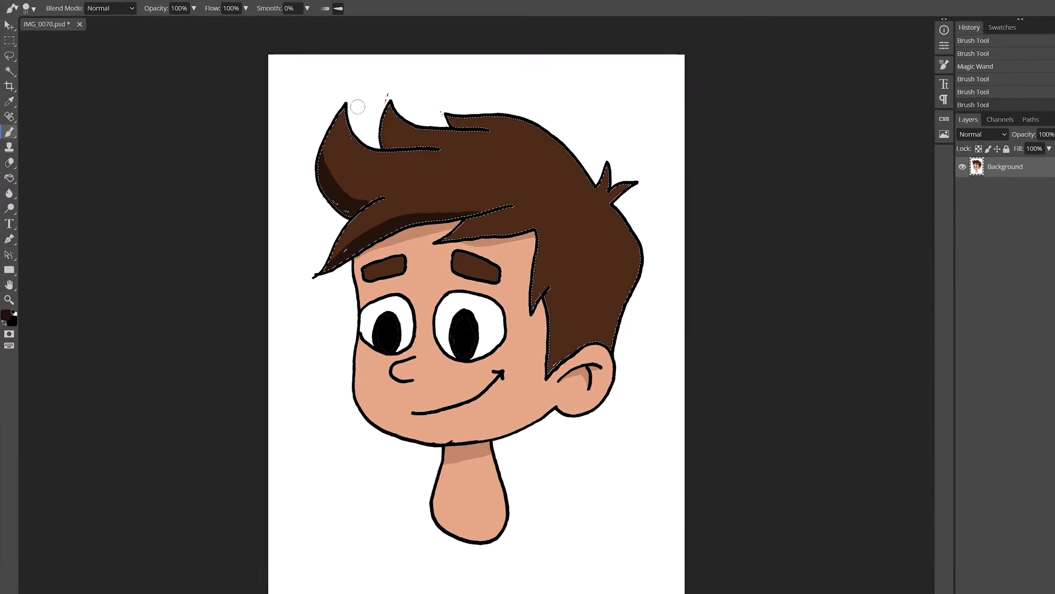
pyautogui.moveTo(632, 237); pyautogui.dragTo(618, 336)
pyautogui.moveTo(528, 157); pyautogui.dragTo(558, 179)
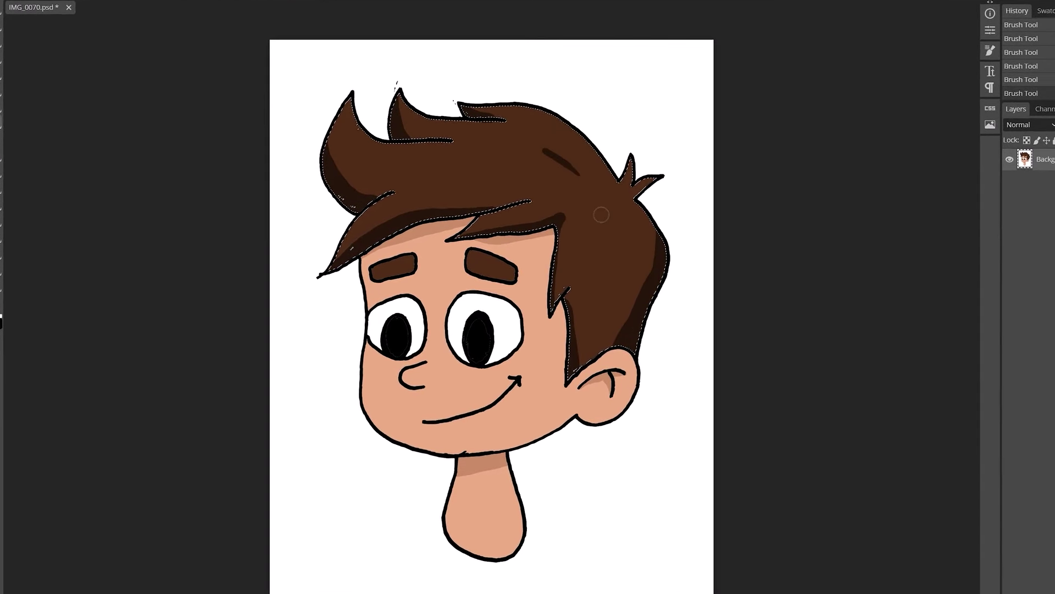
pyautogui.click(618, 203)
pyautogui.click(619, 275)
pyautogui.hotkey('ctrl', 'd')
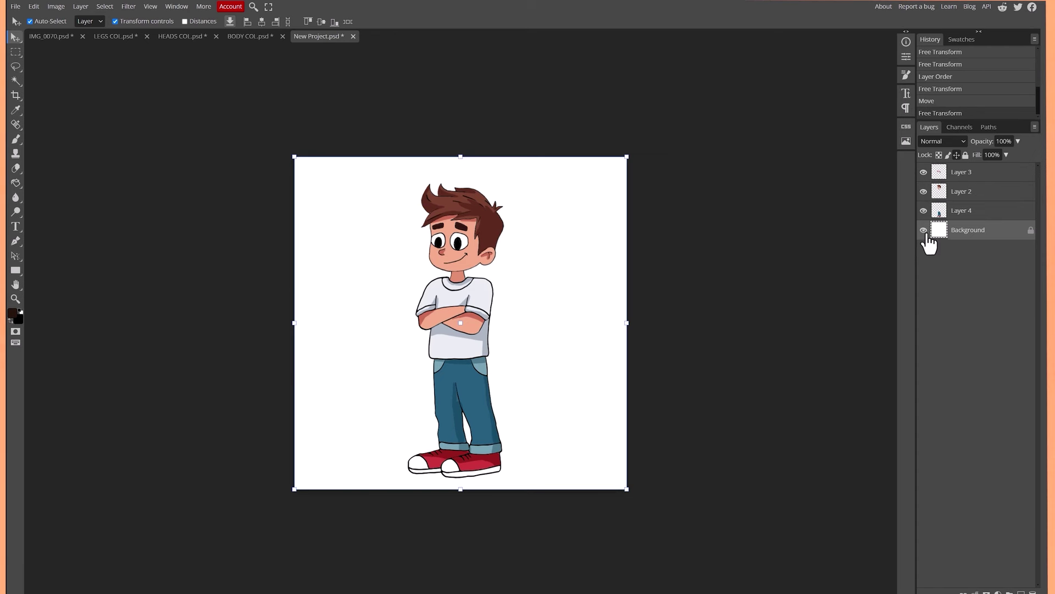
# Step: Hide the white Background layer for transparency and start the PNG export
pyautogui.click(924, 230)
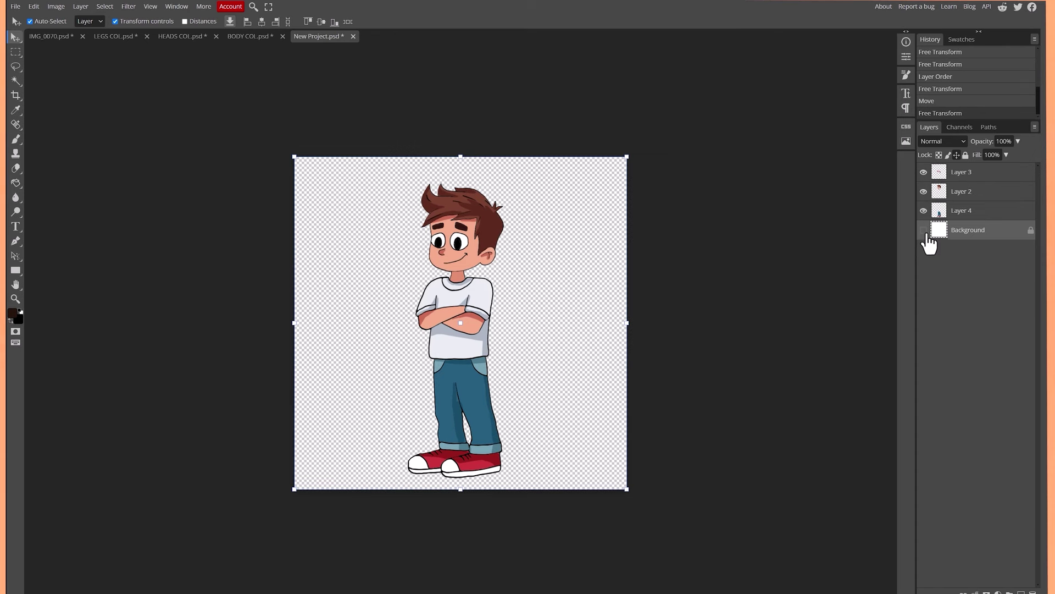
pyautogui.click(924, 231)
pyautogui.click(924, 231)
pyautogui.click(15, 6)
pyautogui.moveTo(33, 141)
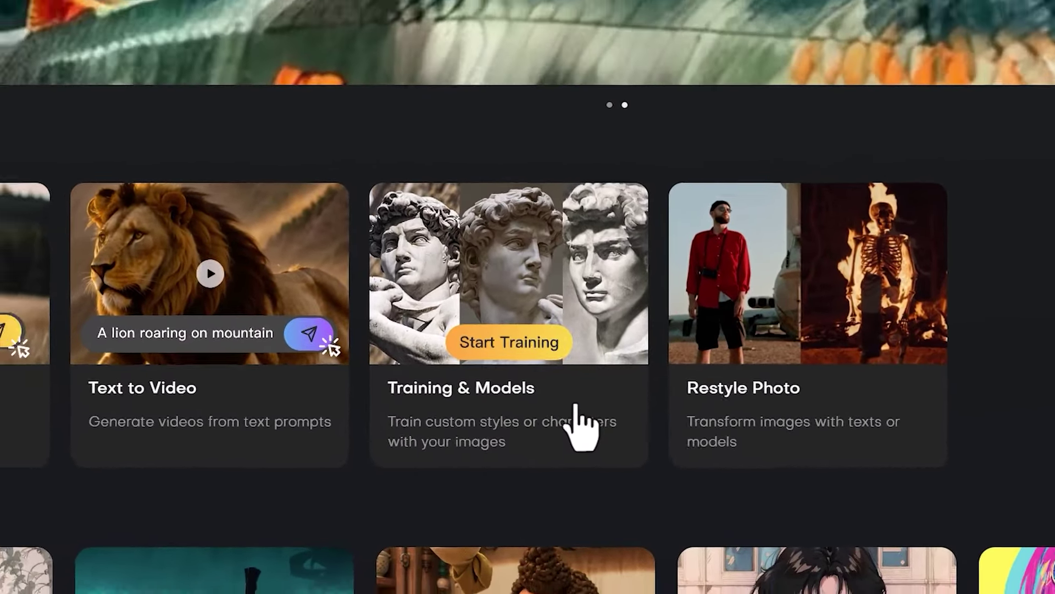
# Step: Go to LensGo's Training & Models page and start creating a new model
pyautogui.click(574, 412)
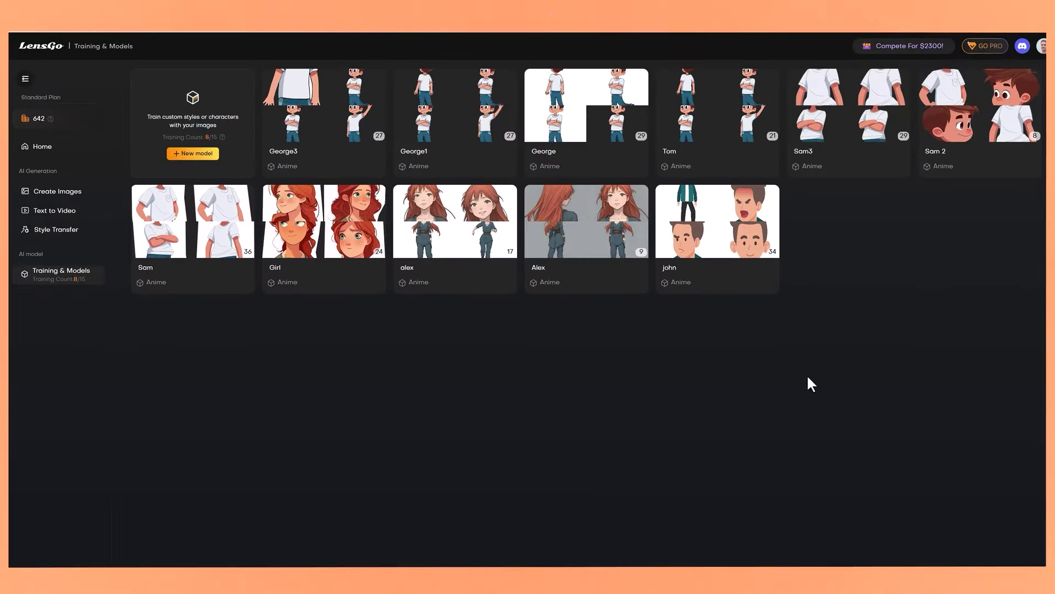
pyautogui.click(190, 156)
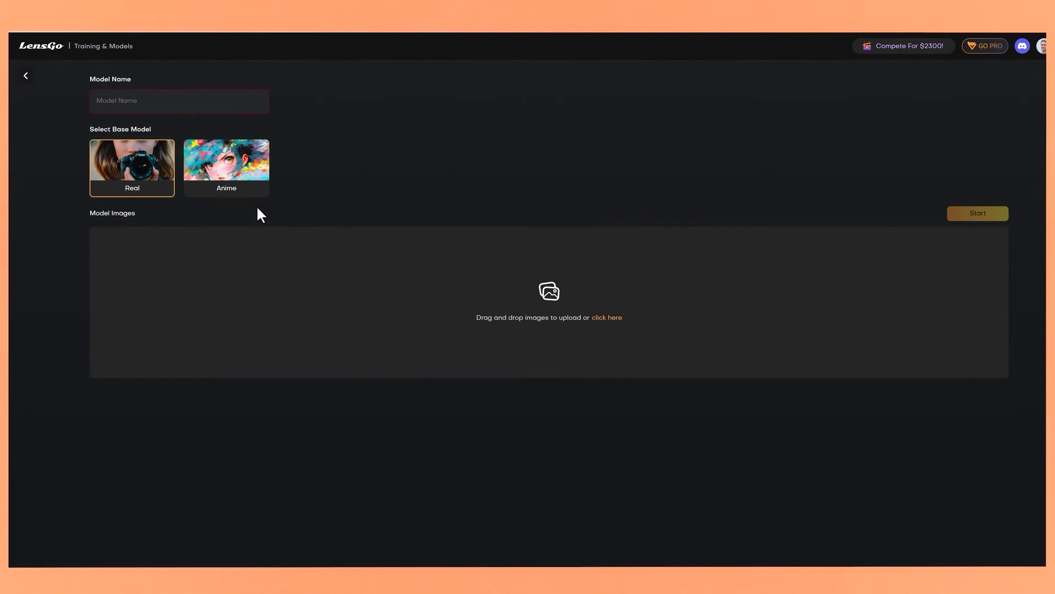
# Step: Choose the Anime base model and upload the 26 character images for training
pyautogui.click(229, 166)
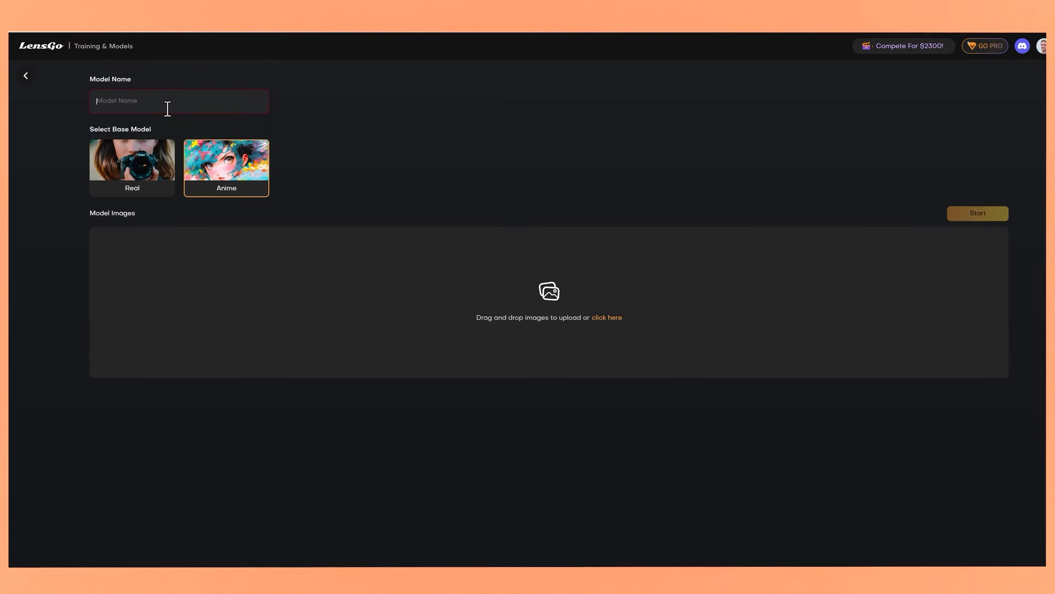
pyautogui.moveTo(323, 219); pyautogui.dragTo(497, 300)
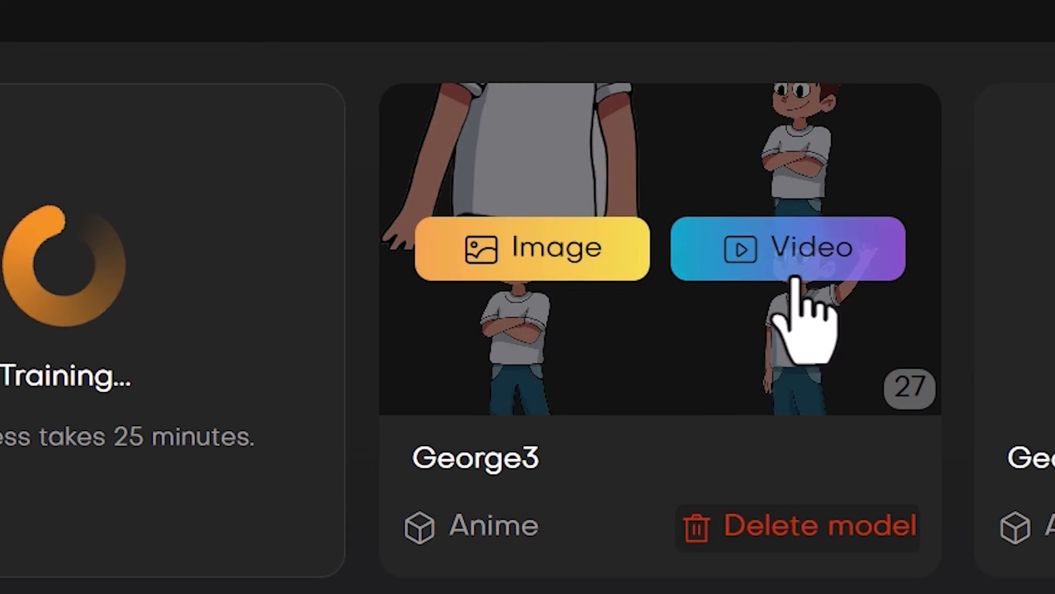
# Step: Open the image generator on the George3 model and switch negative prompts off
pyautogui.click(519, 273)
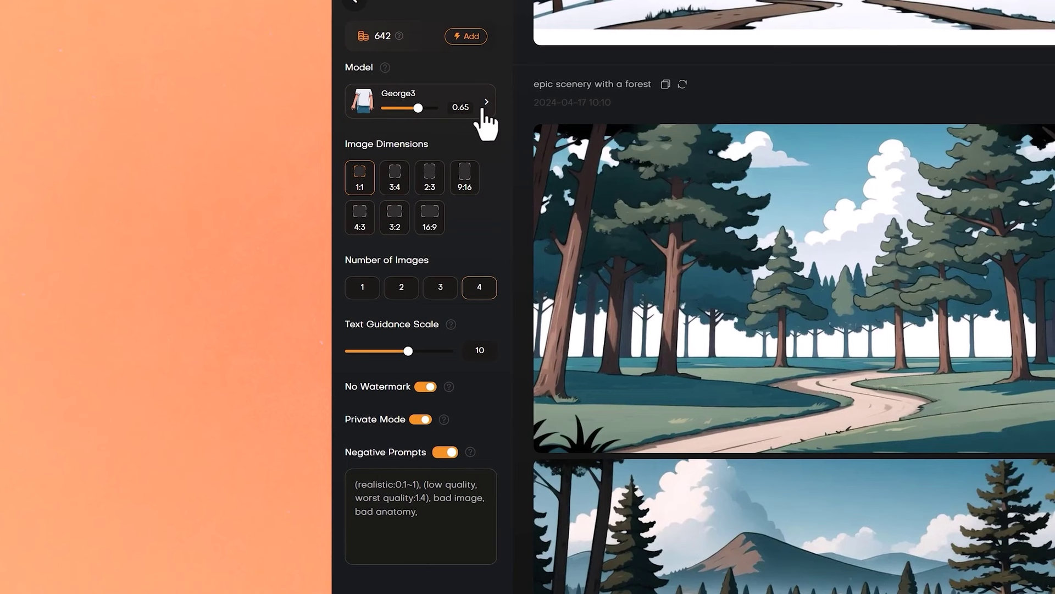
pyautogui.click(235, 118)
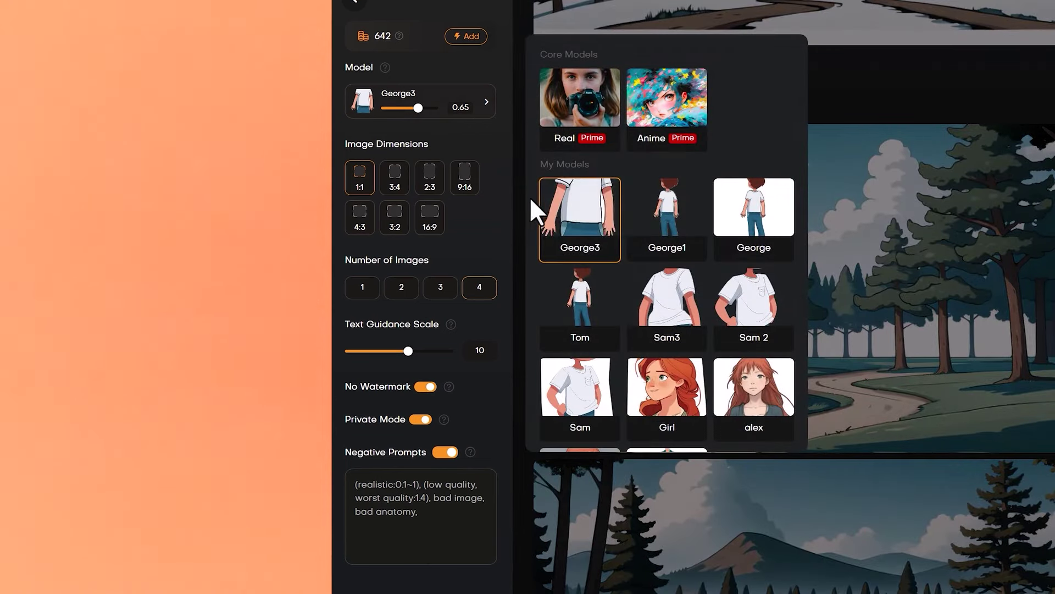
pyautogui.click(506, 139)
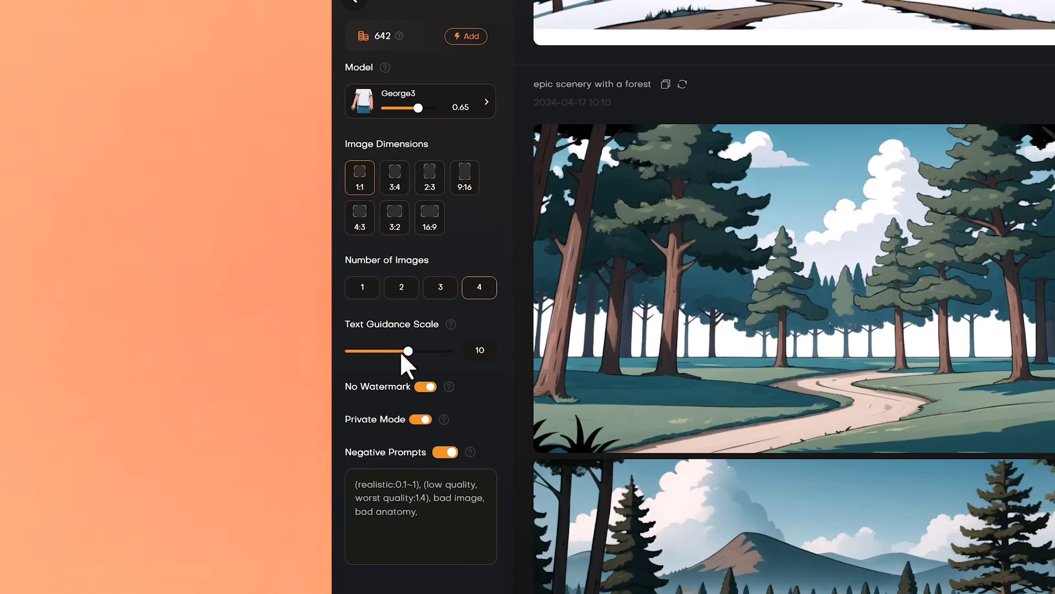
pyautogui.click(446, 452)
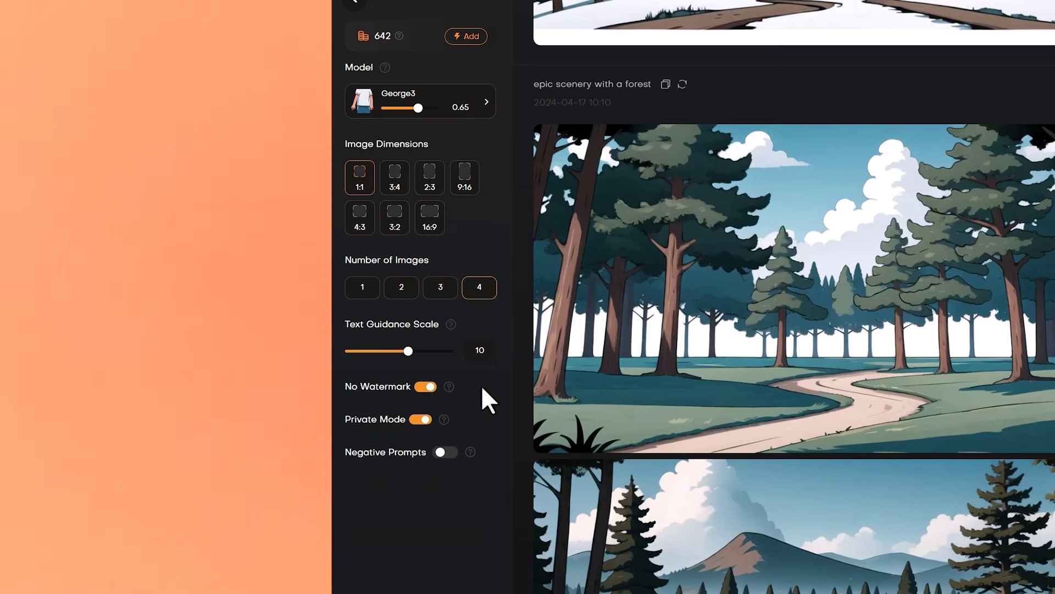
pyautogui.click(443, 453)
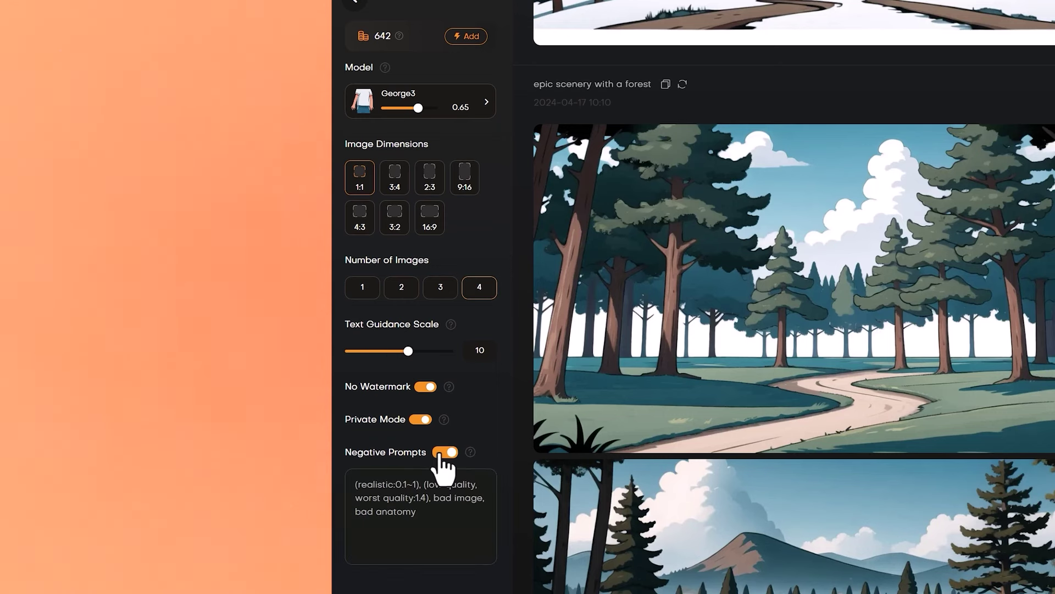
pyautogui.click(444, 452)
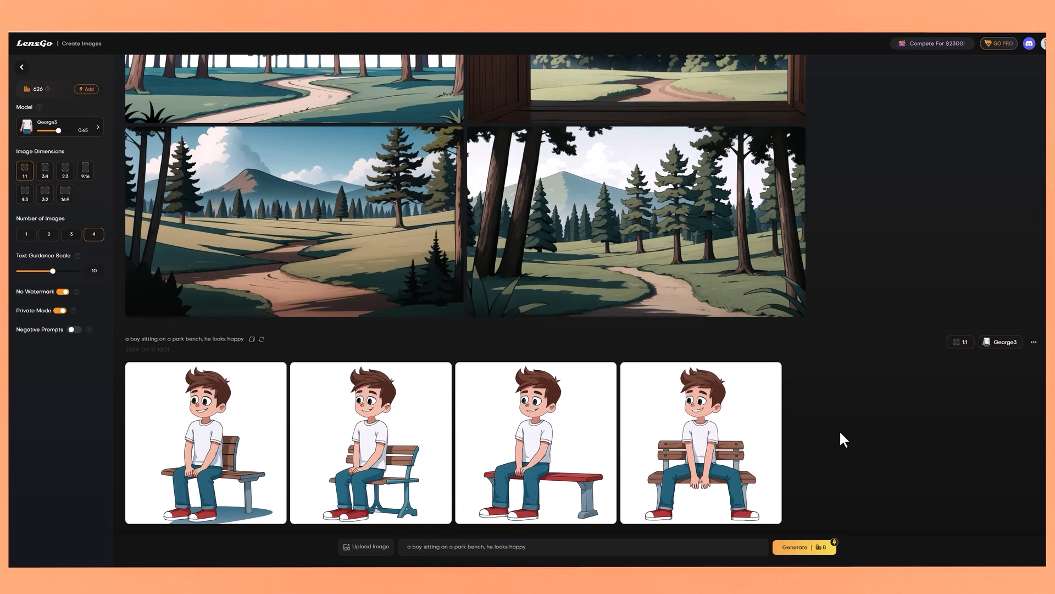
# Step: Enlarge the first park bench image and browse through all four generated images
pyautogui.click(182, 397)
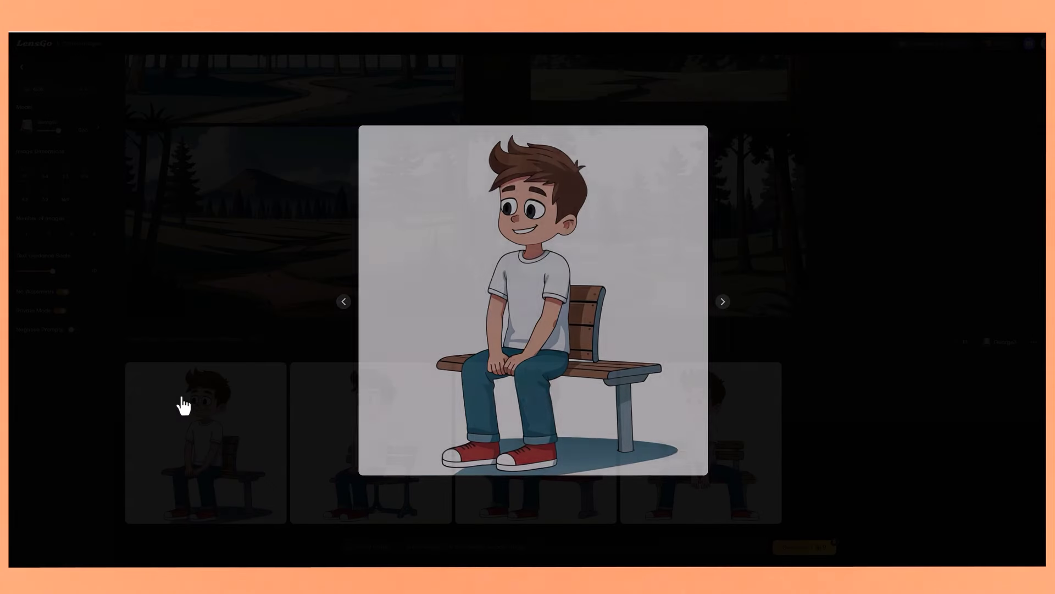
pyautogui.click(723, 303)
pyautogui.click(723, 304)
pyautogui.click(723, 303)
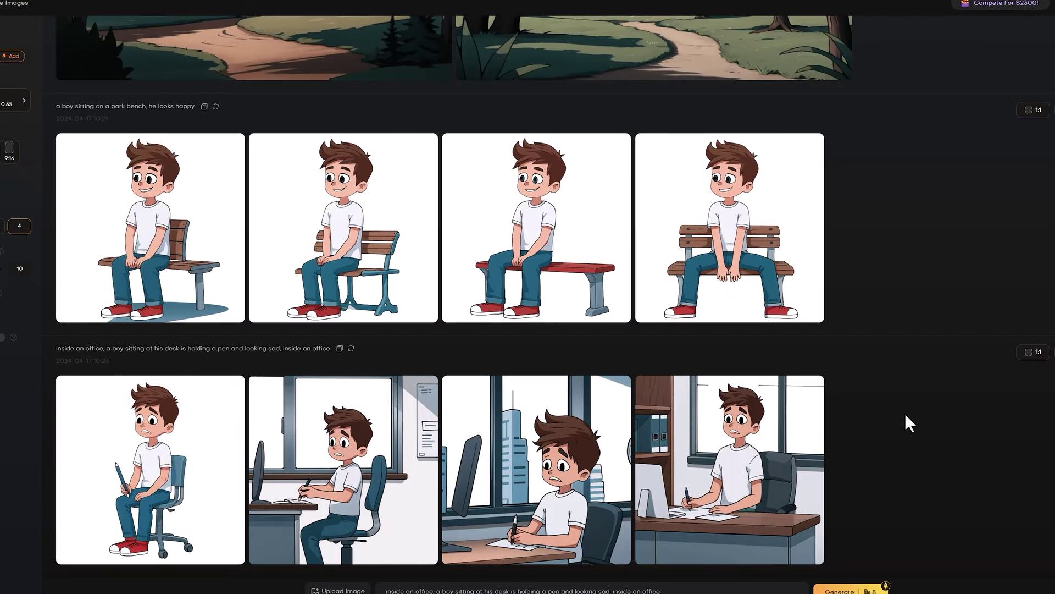
# Step: Enlarge the first office image showing the worried boy on a swivel chair gripping a pencil
pyautogui.click(150, 470)
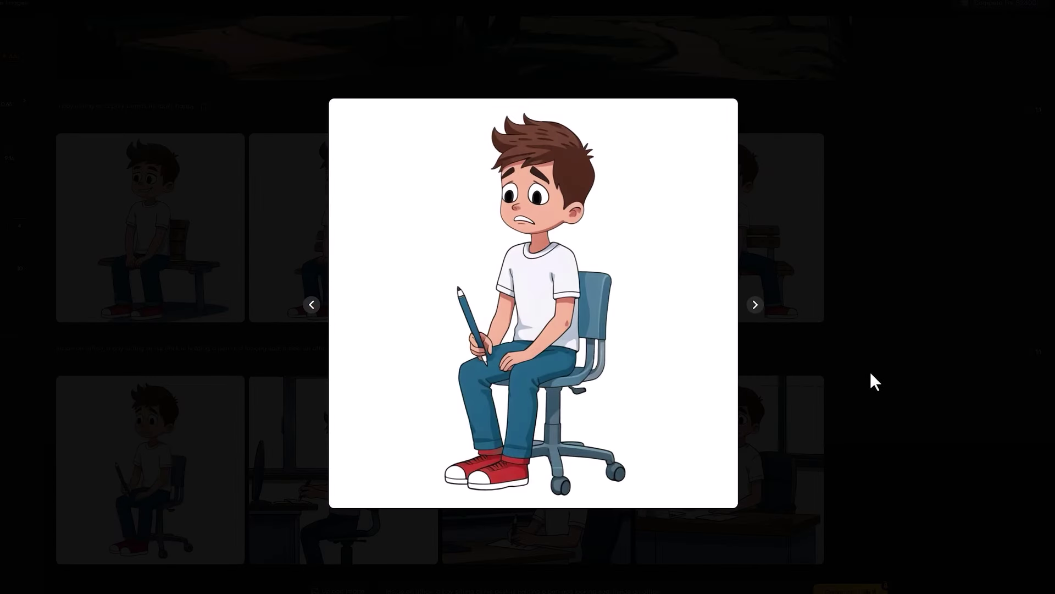